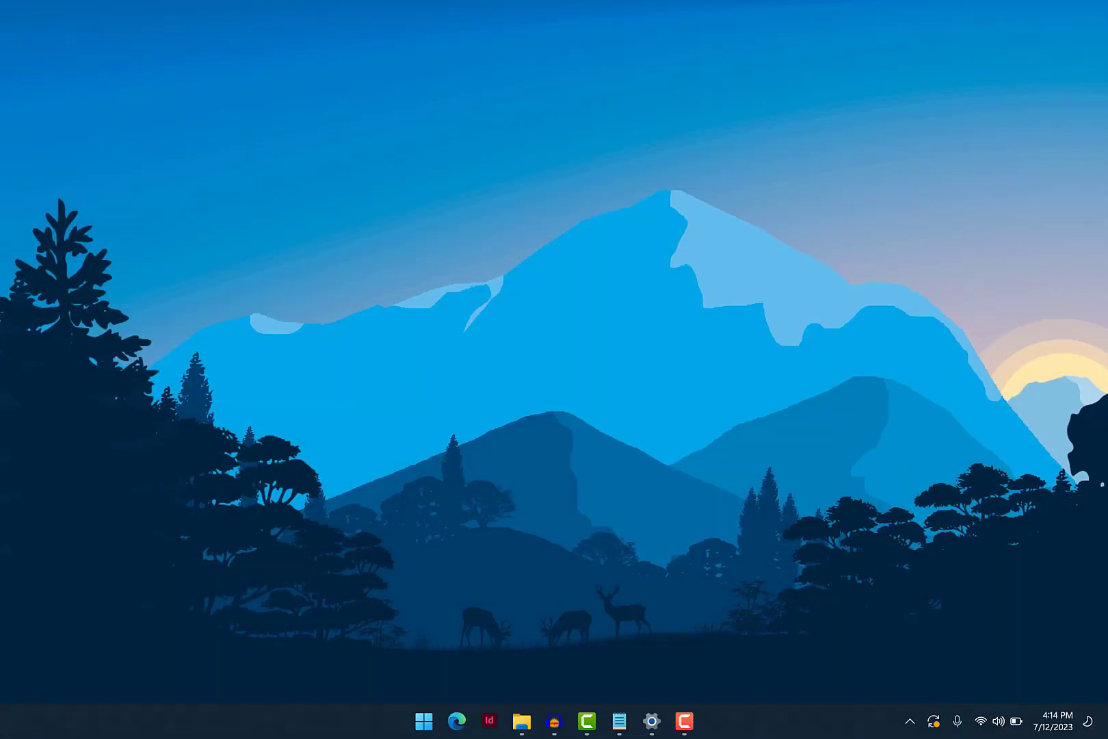
Step: Launch Microsoft Edge from the taskbar so a blank new tab appears
{"action": "left_click", "coordinate": [456, 720]}
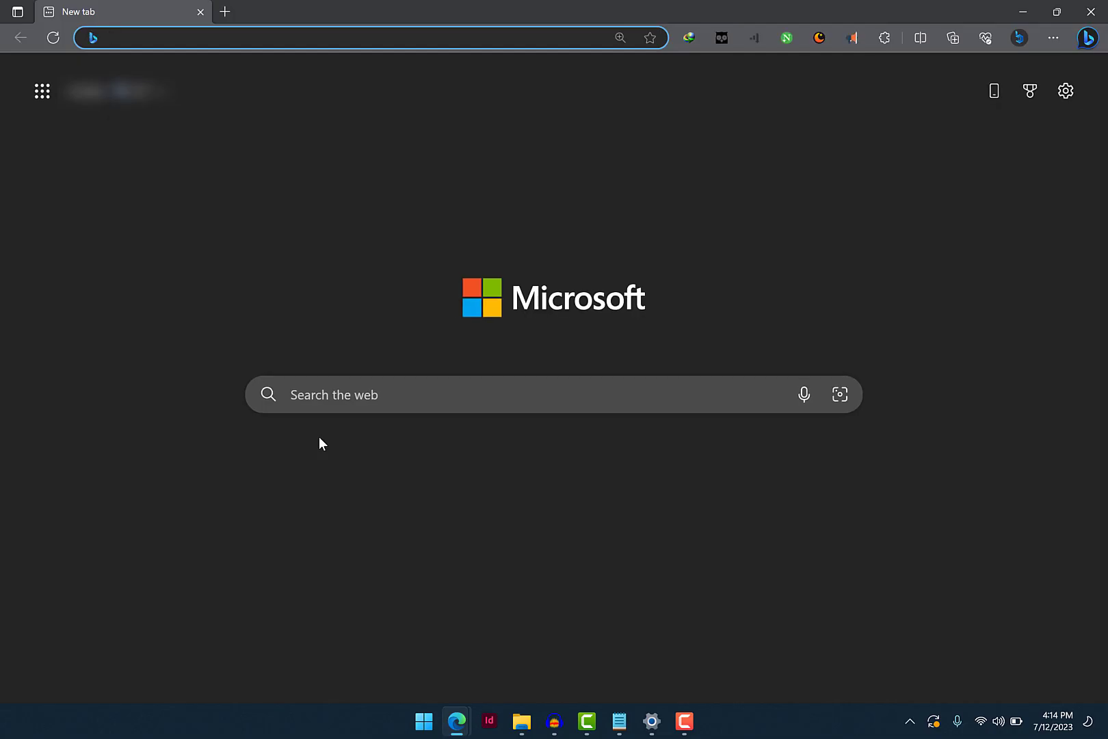
Step: Go to ackyshine.com/hadithi and open the story 'Kisa Kilichombadilisha Mume Tabia'
{"action": "type", "text": "https://ackyshine.com/hadithi"}
{"action": "key", "text": "Return"}
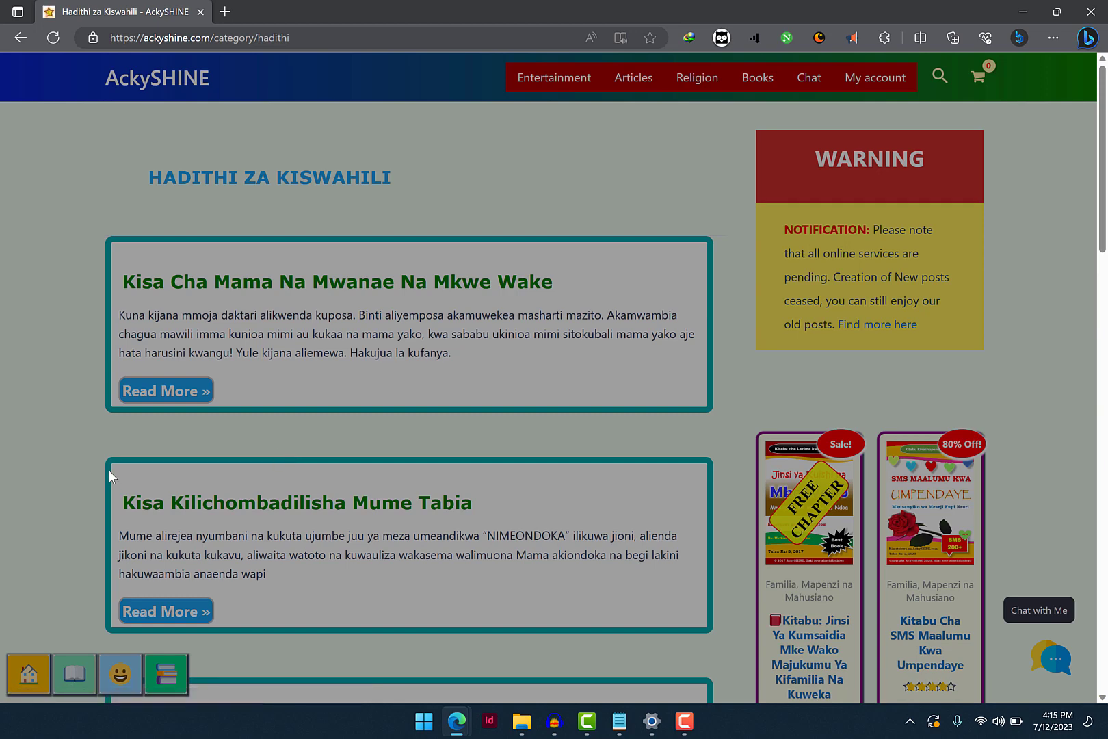
{"action": "scroll", "coordinate": [109, 471], "scroll_direction": "down", "scroll_amount": 1}
{"action": "left_click", "coordinate": [181, 523]}
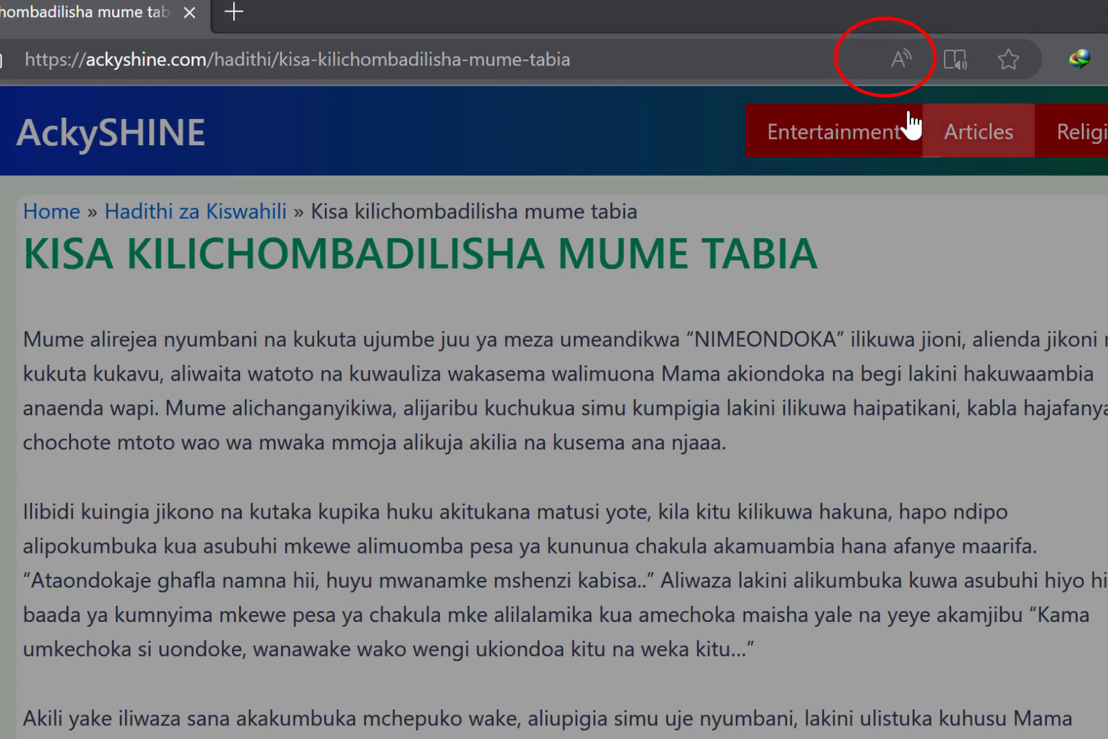
Step: Start Read aloud on the story and pause it partway through the first paragraph
{"action": "left_click", "coordinate": [912, 58]}
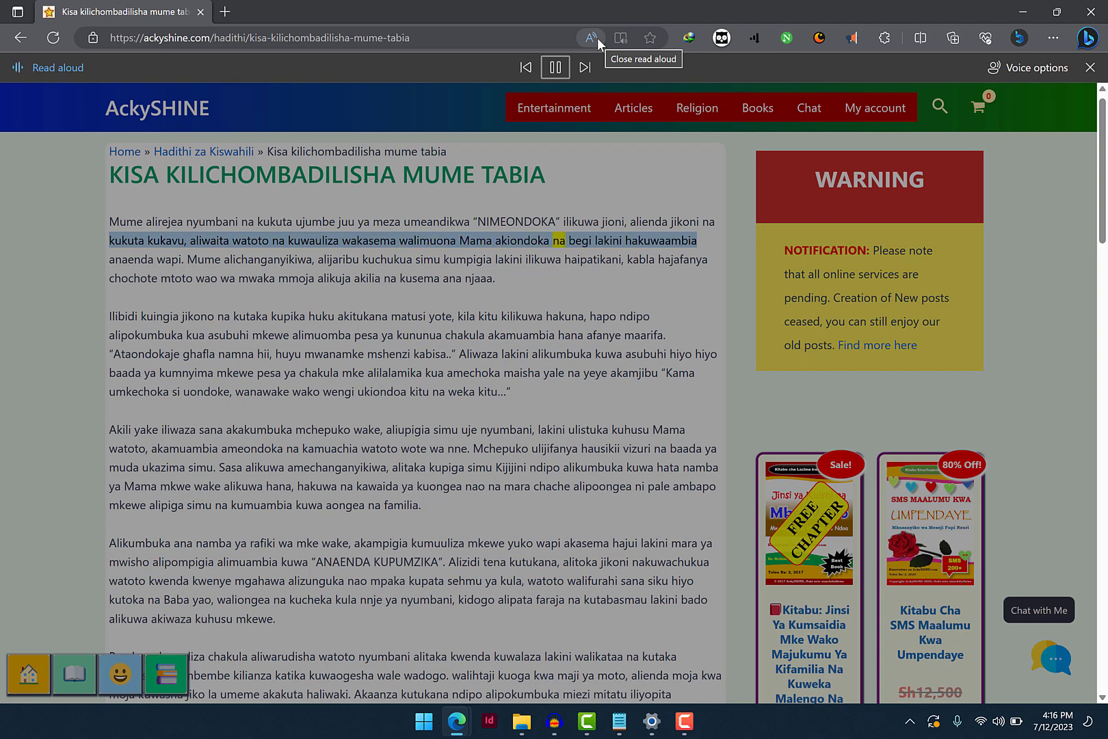
{"action": "left_click", "coordinate": [557, 68]}
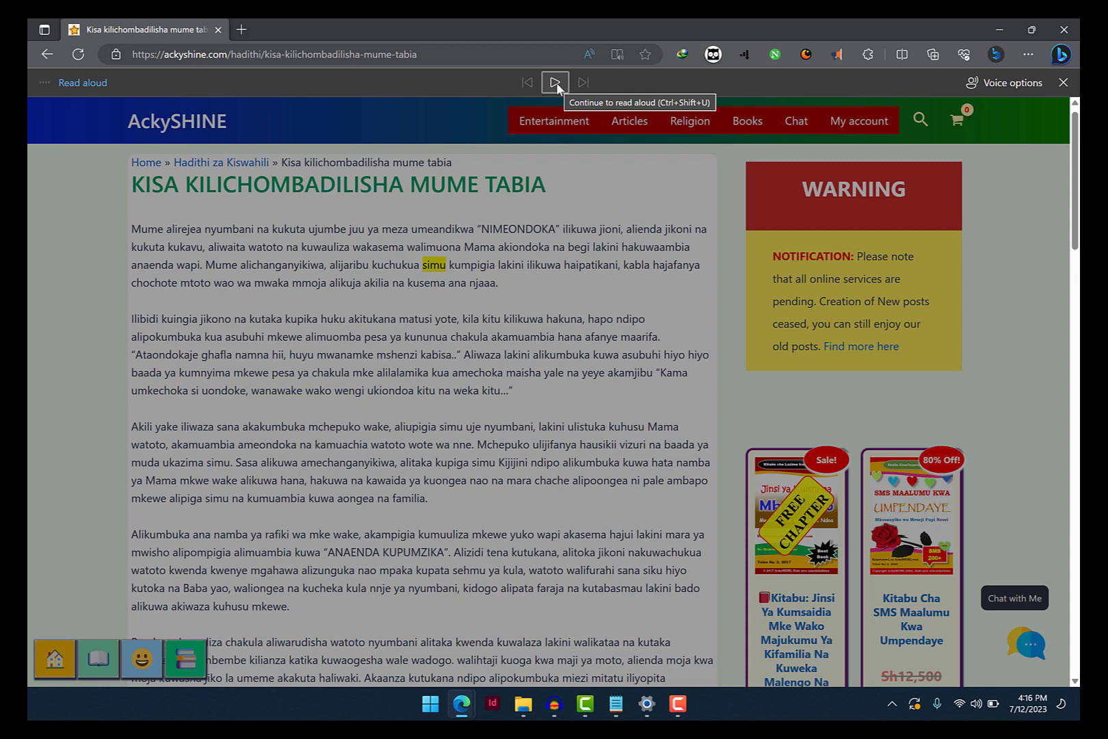
{"action": "left_click", "coordinate": [1008, 84]}
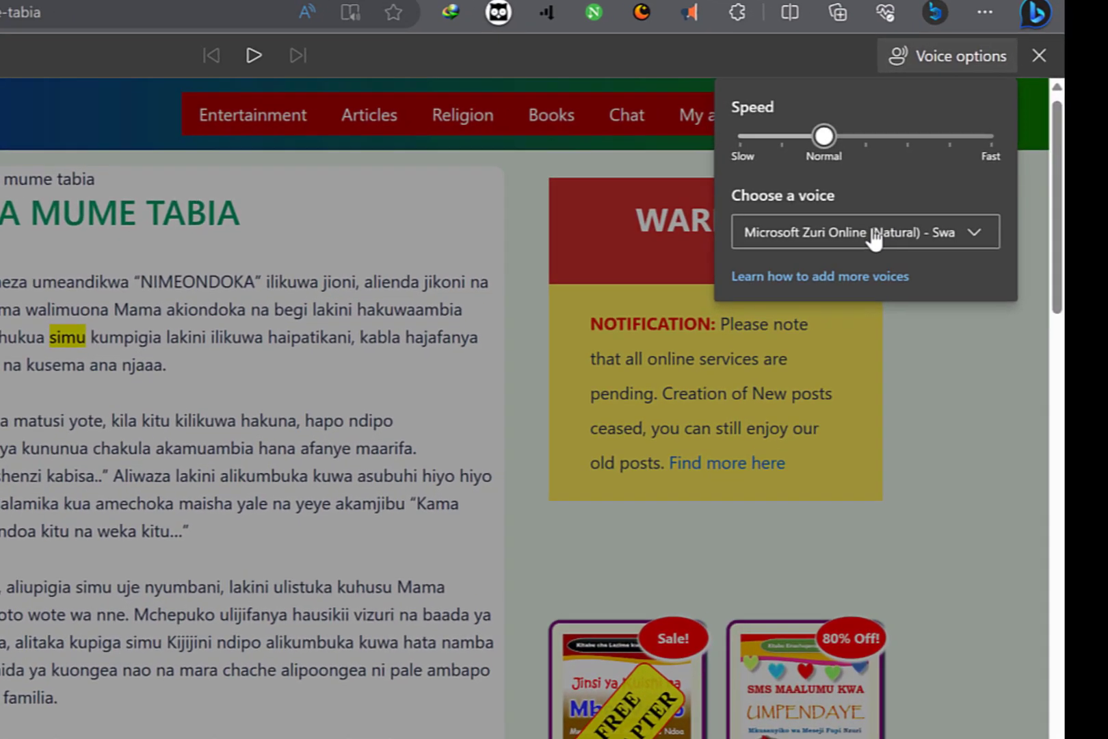
Step: Set the voice to Microsoft Rafiki Online (Natural), Swahili (Kenya), with speed one step above Normal
{"action": "left_click", "coordinate": [850, 248]}
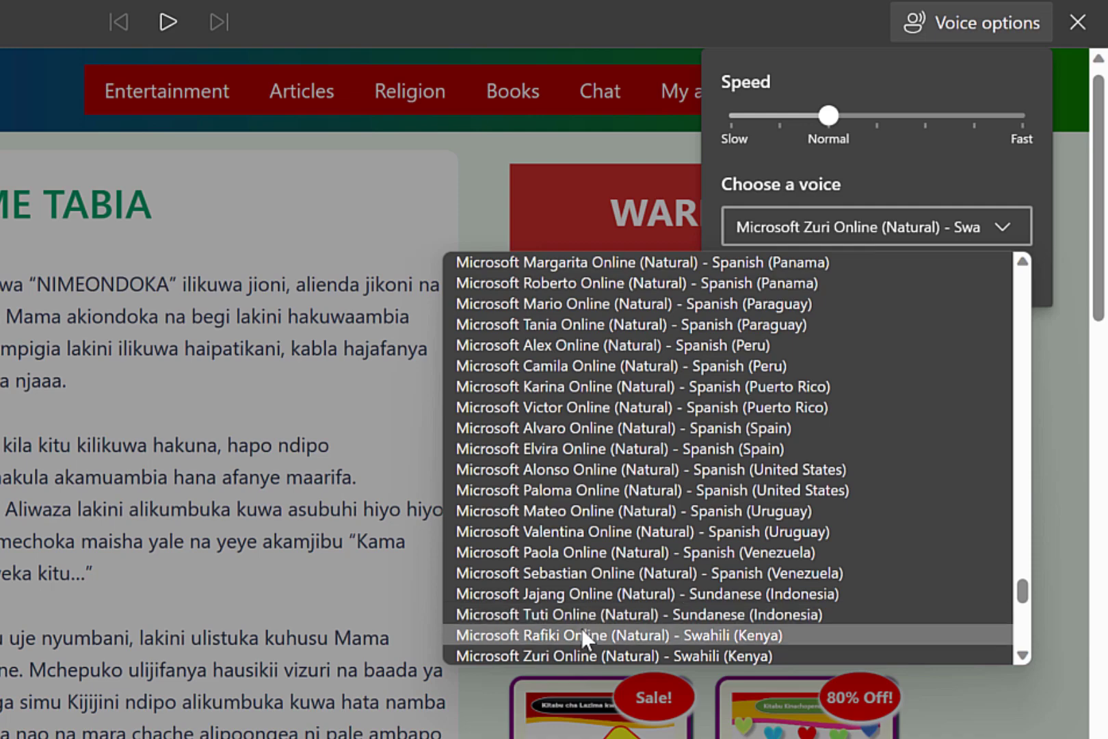
{"action": "scroll", "coordinate": [581, 628], "scroll_direction": "down", "scroll_amount": 4}
{"action": "scroll", "coordinate": [581, 628], "scroll_direction": "up", "scroll_amount": 3}
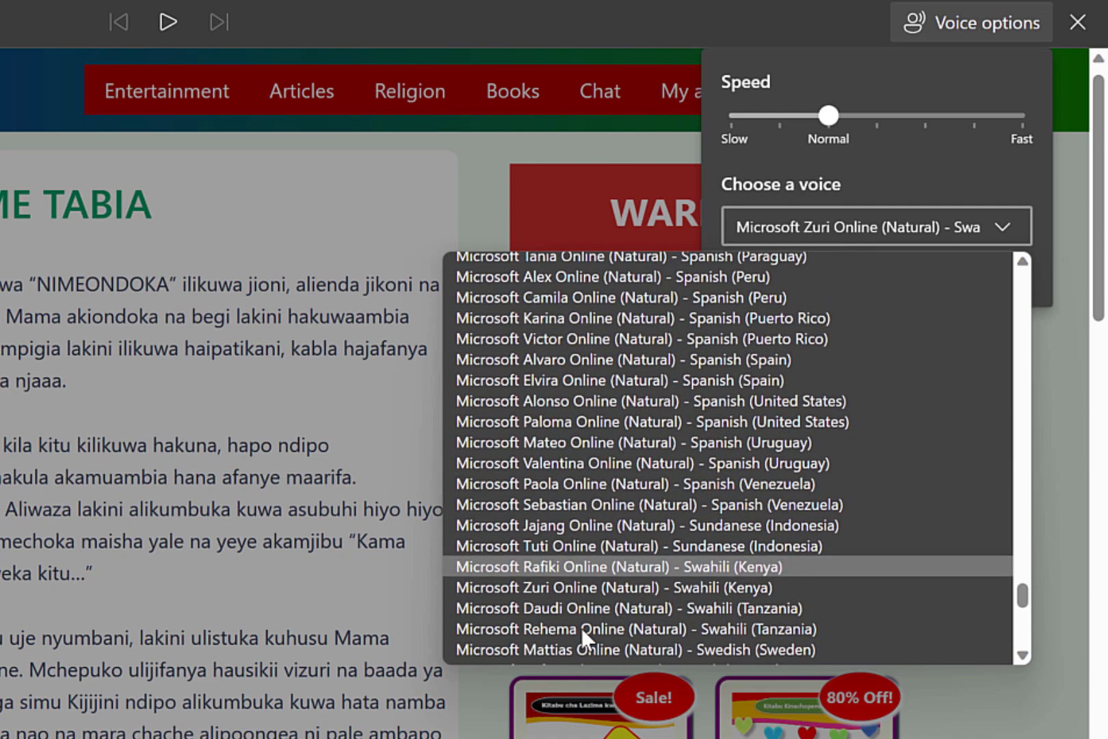
{"action": "scroll", "coordinate": [580, 628], "scroll_direction": "up", "scroll_amount": 10}
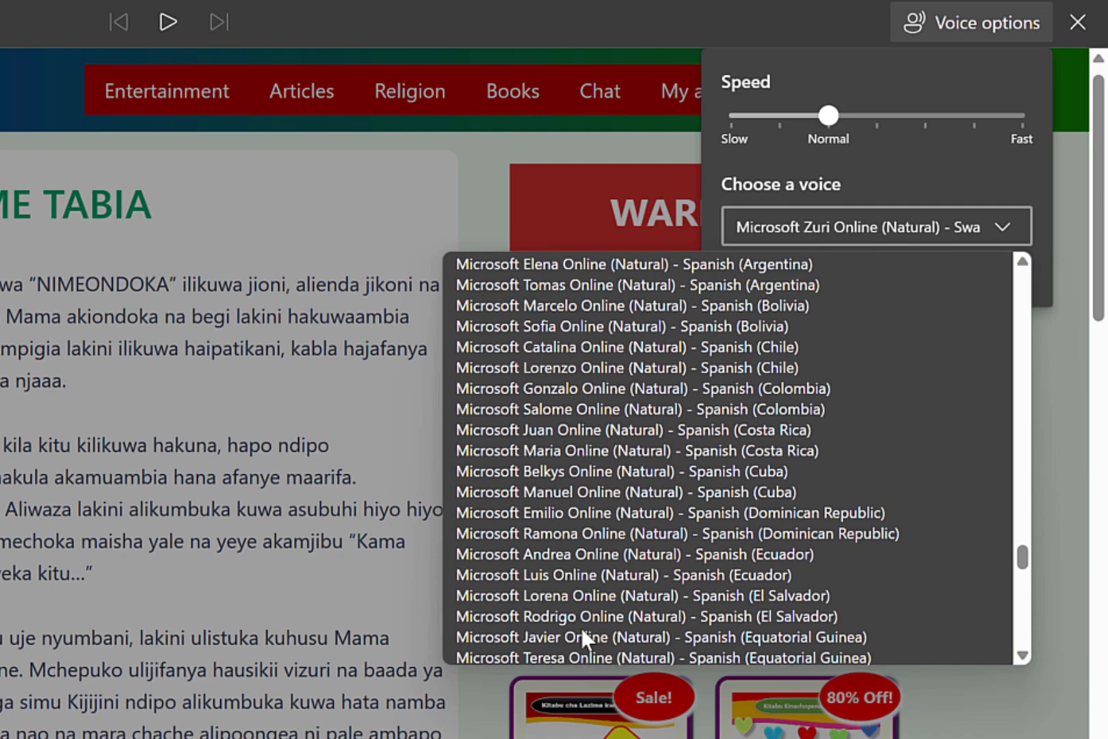
{"action": "scroll", "coordinate": [581, 628], "scroll_direction": "down", "scroll_amount": 12}
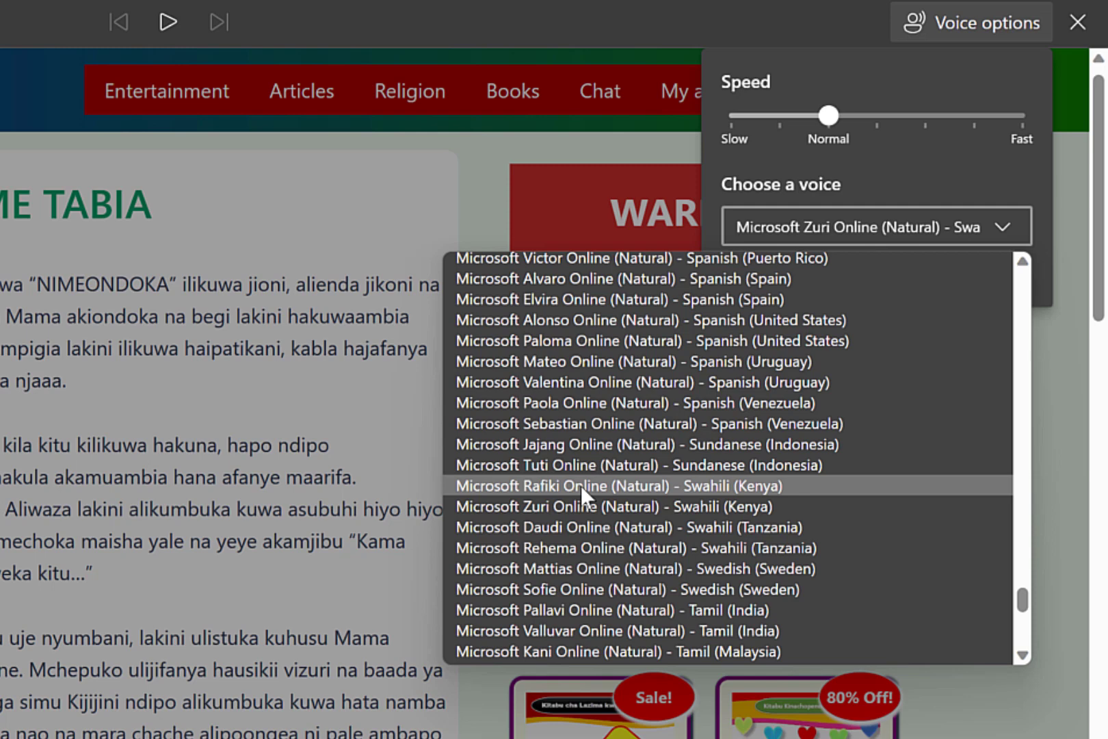
{"action": "left_click", "coordinate": [580, 485]}
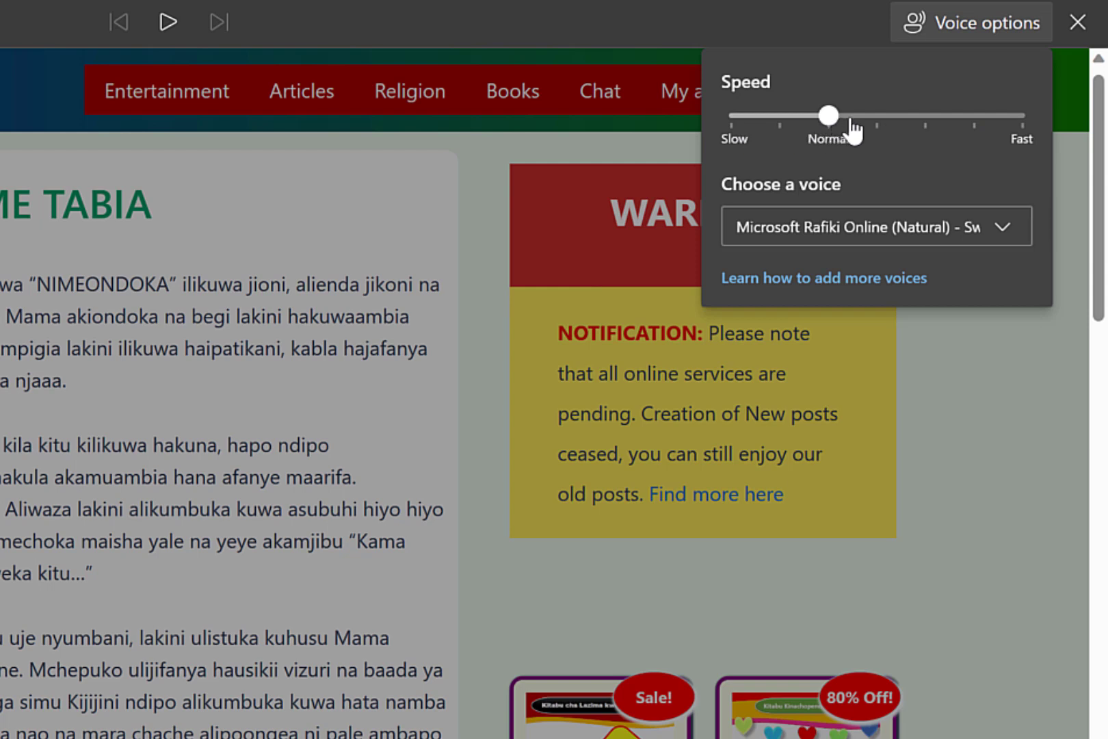
{"action": "left_click", "coordinate": [859, 128]}
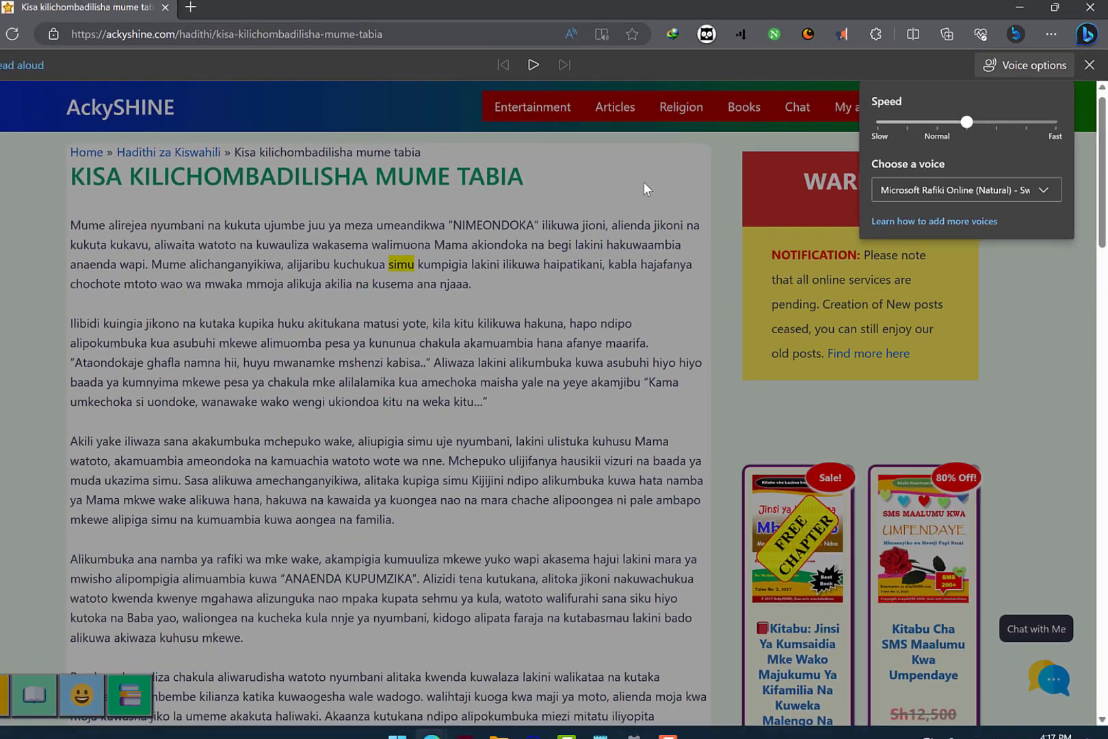
{"action": "left_click", "coordinate": [645, 182]}
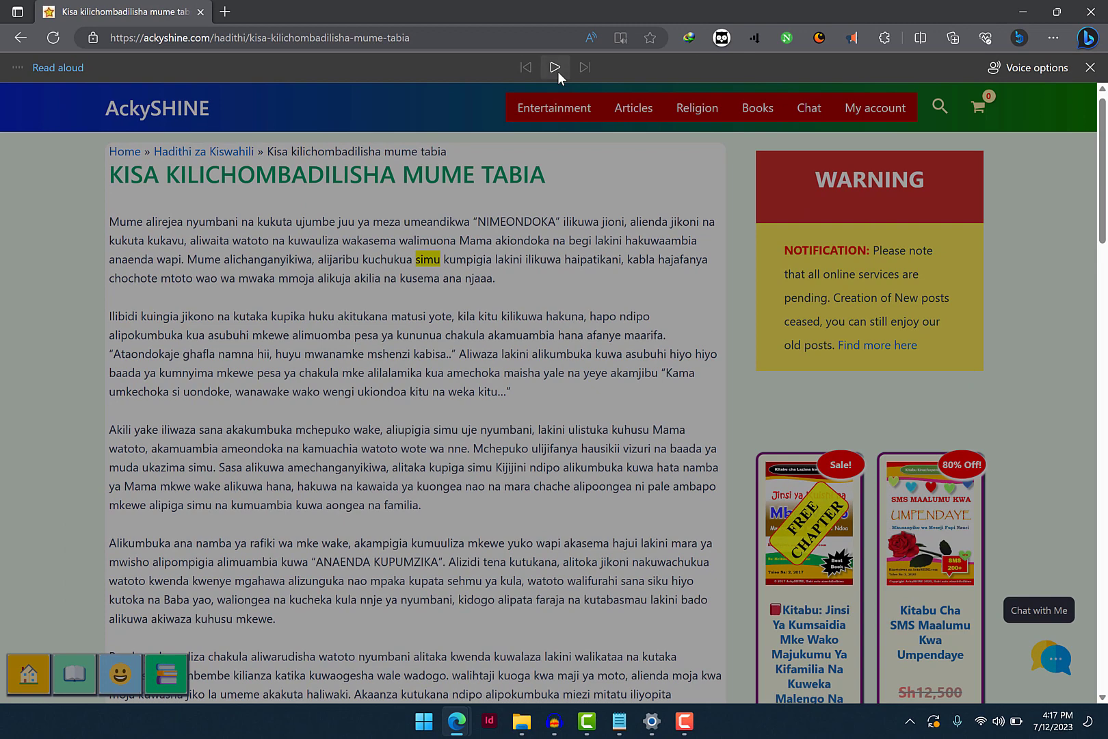
Step: Resume the narration, then switch the story to Immersive Reader view
{"action": "left_click", "coordinate": [556, 68]}
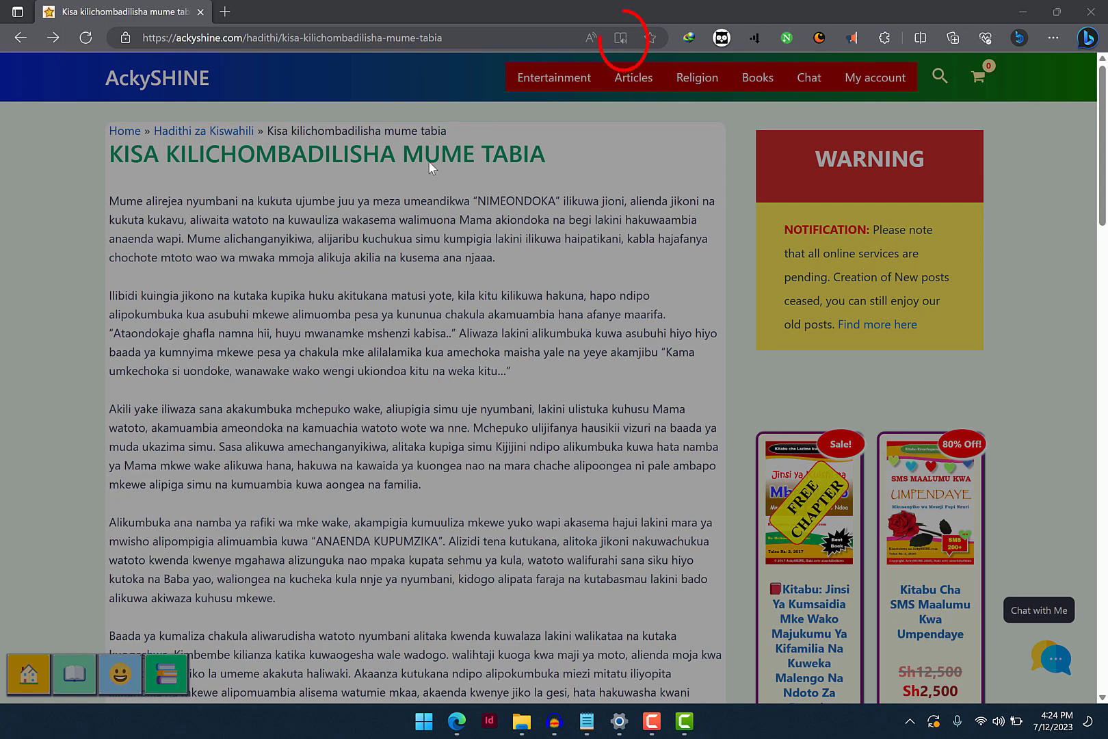
{"action": "left_click", "coordinate": [625, 39]}
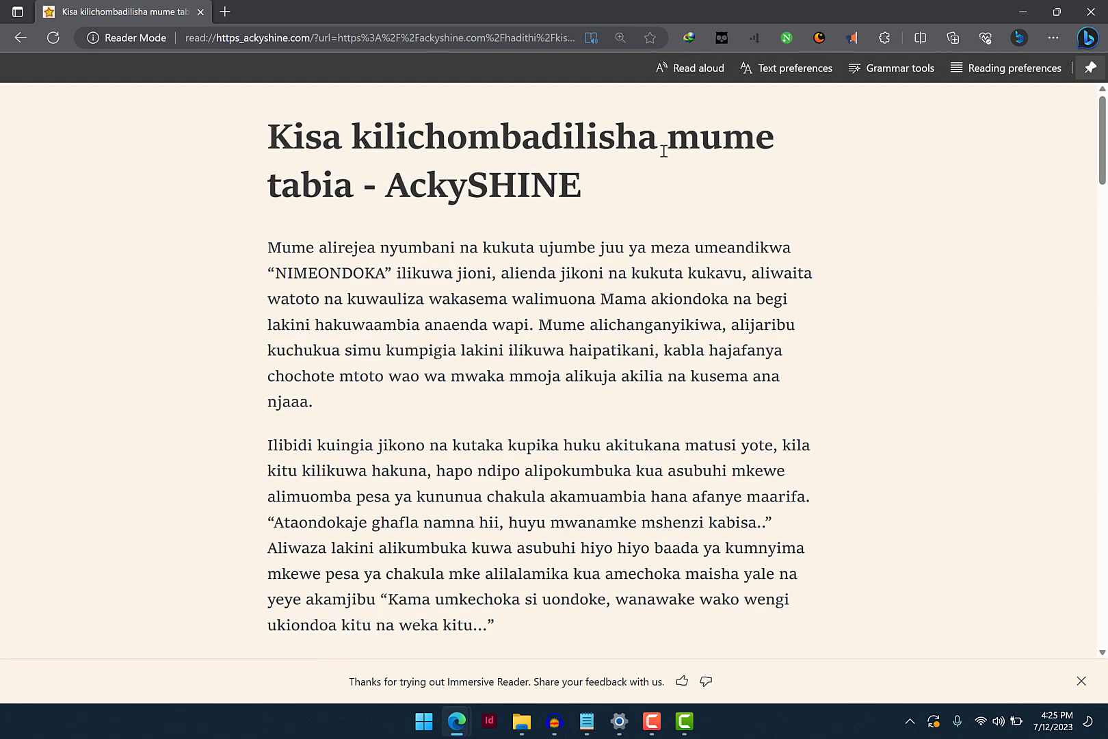
Step: Start reading the story aloud inside Immersive Reader and bring up its voice options
{"action": "left_click", "coordinate": [701, 80]}
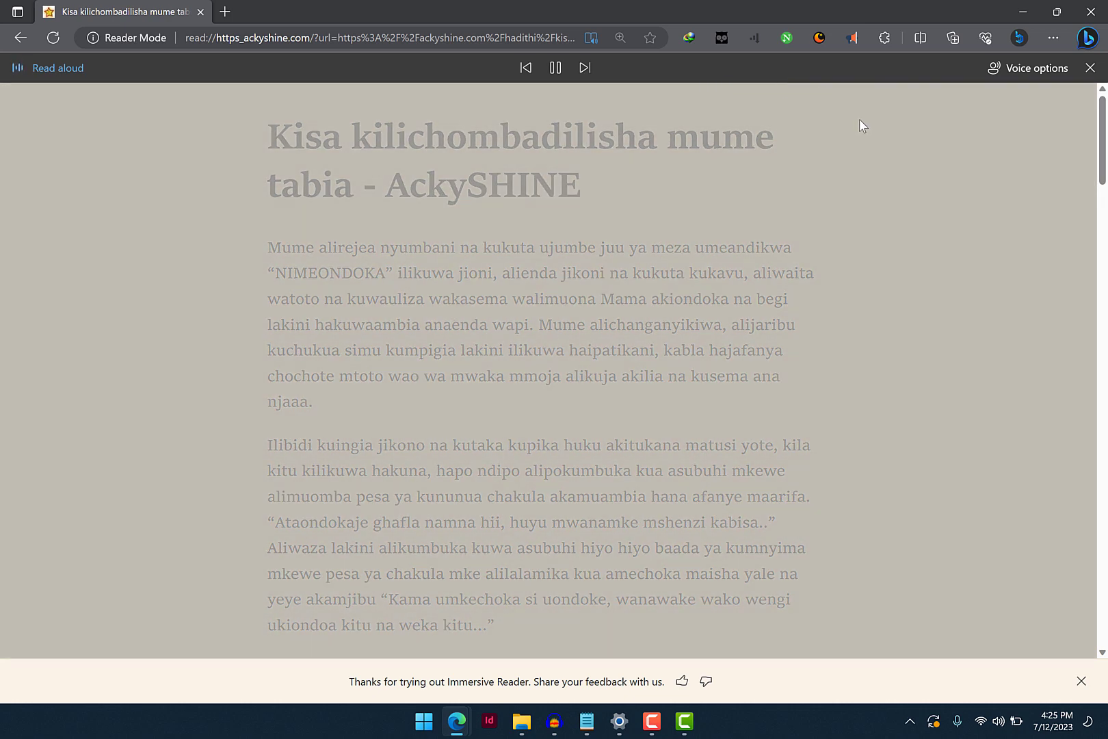
{"action": "left_click", "coordinate": [1014, 72]}
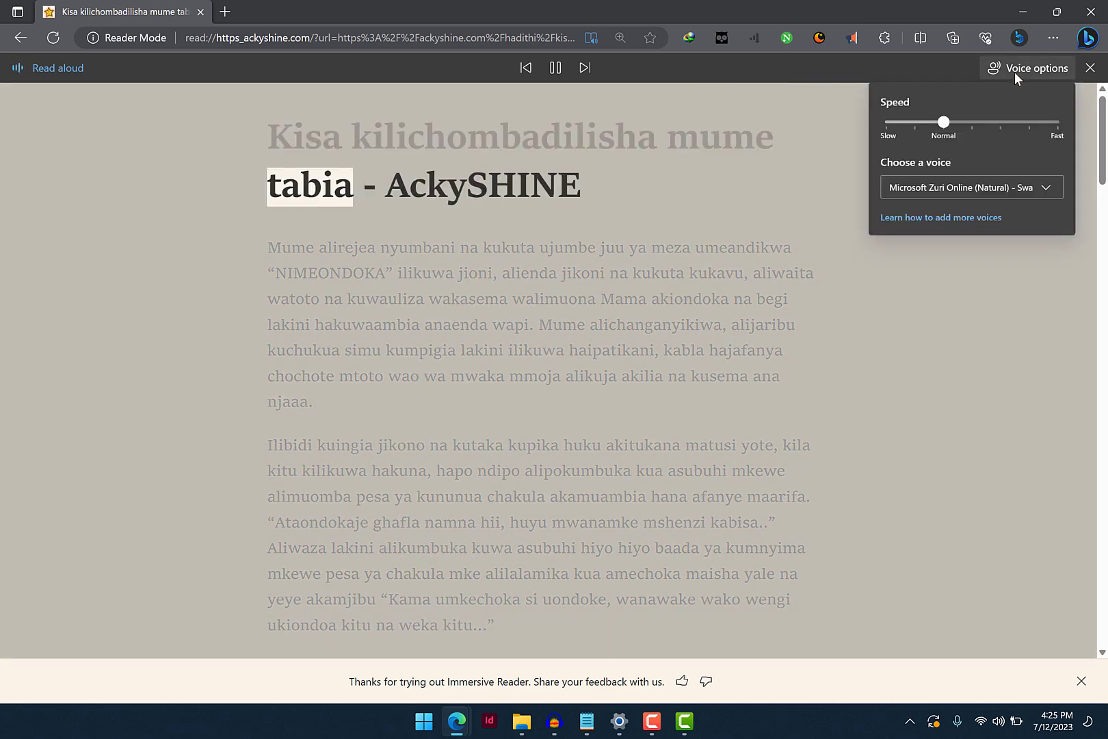
Step: Change the Immersive Reader voice to Microsoft Rehema Online (Natural), Swahili (Tanzania)
{"action": "left_click", "coordinate": [1035, 193]}
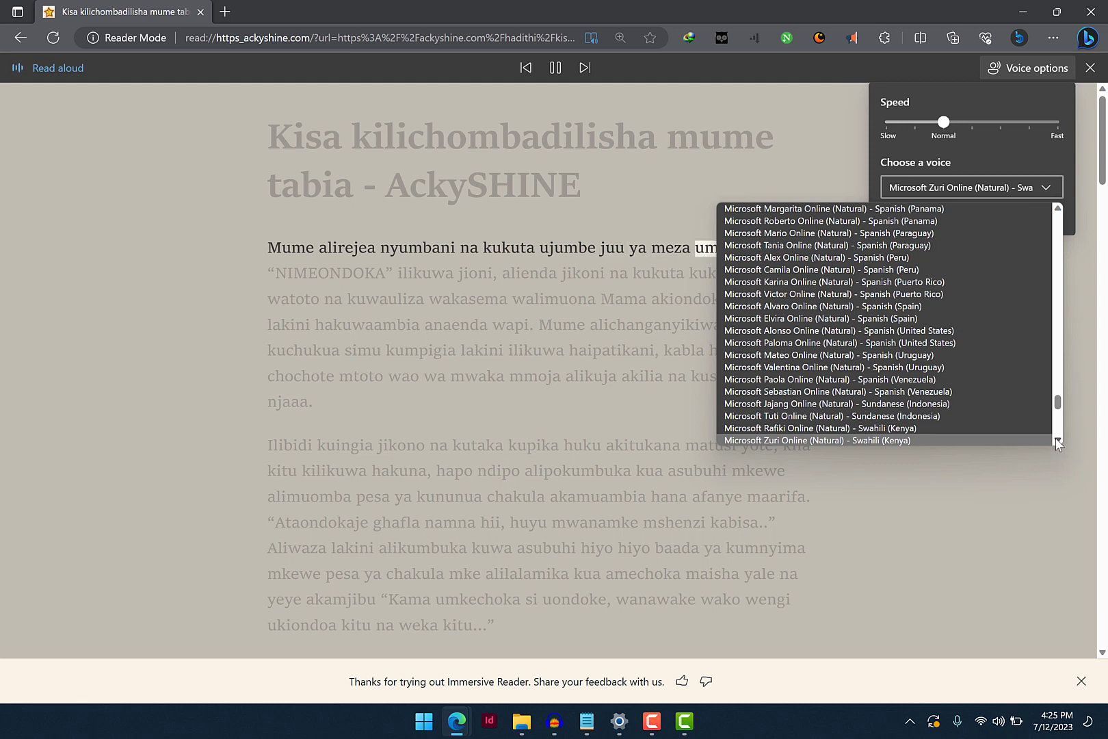
{"action": "left_click", "coordinate": [1070, 406]}
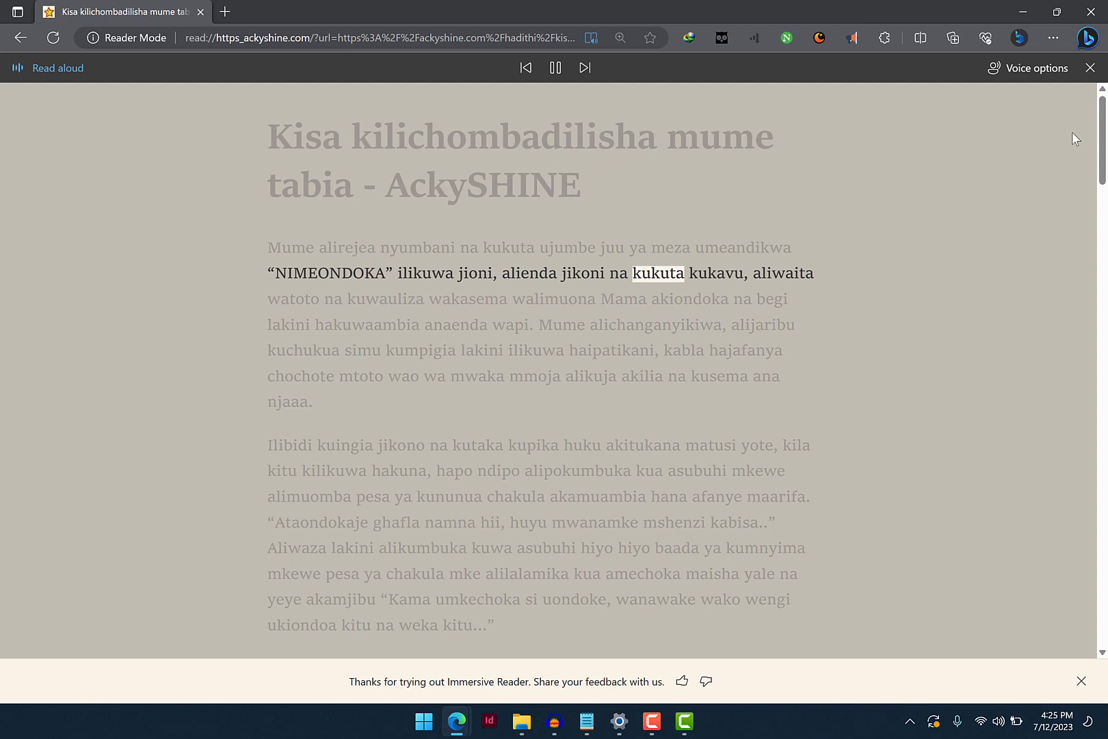
{"action": "left_click", "coordinate": [1040, 73]}
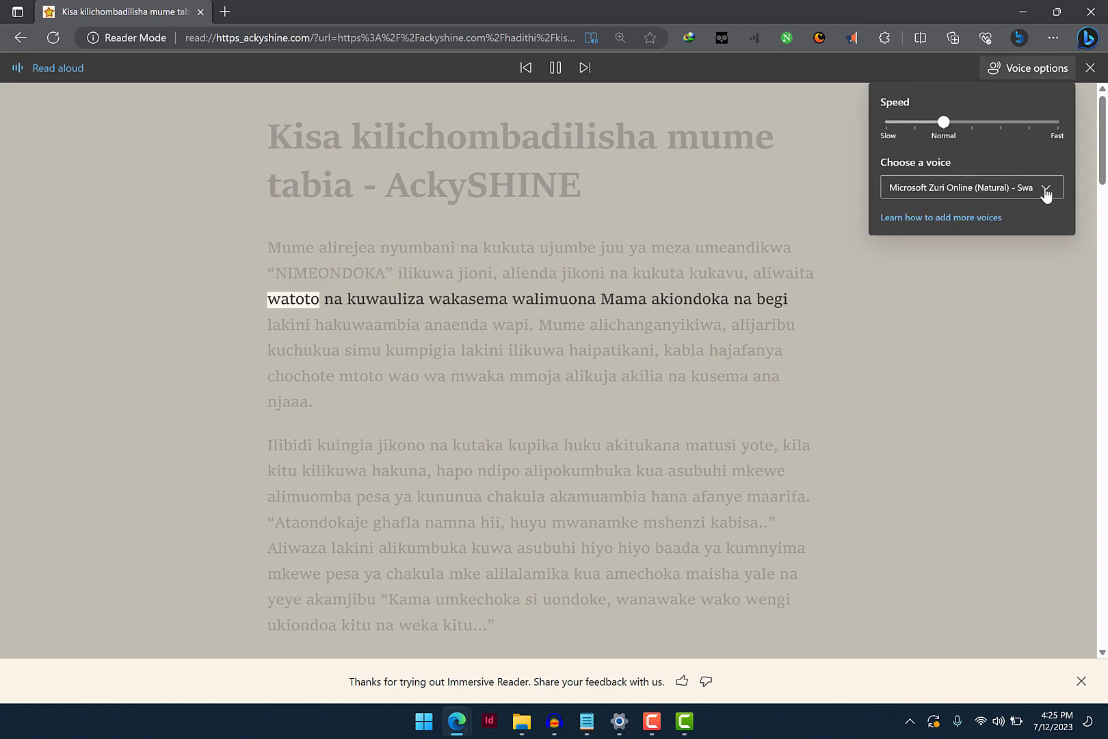
{"action": "left_click", "coordinate": [1036, 190]}
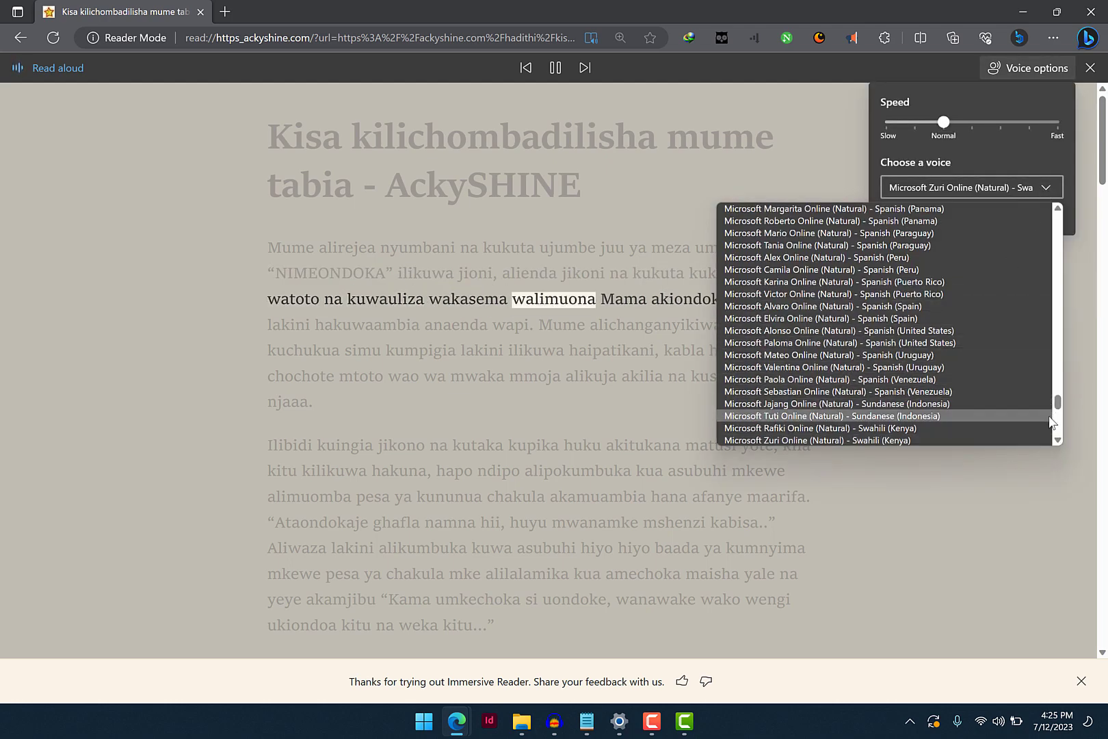
{"action": "left_click", "coordinate": [1058, 442]}
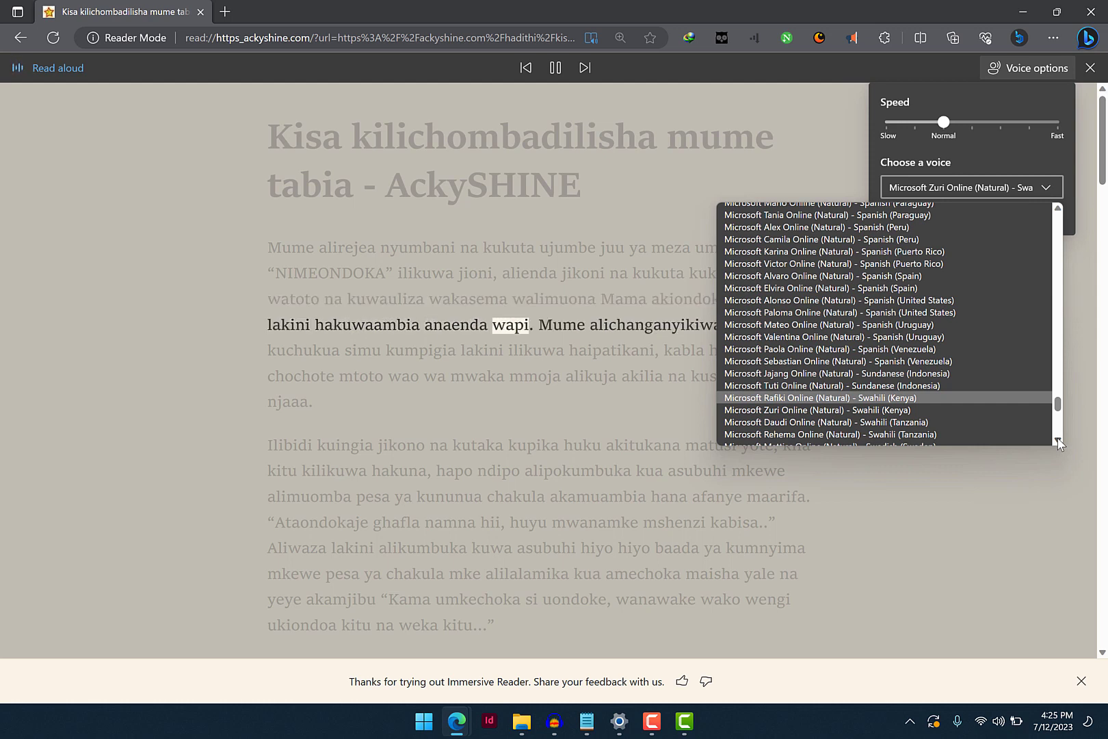
{"action": "left_click", "coordinate": [852, 434]}
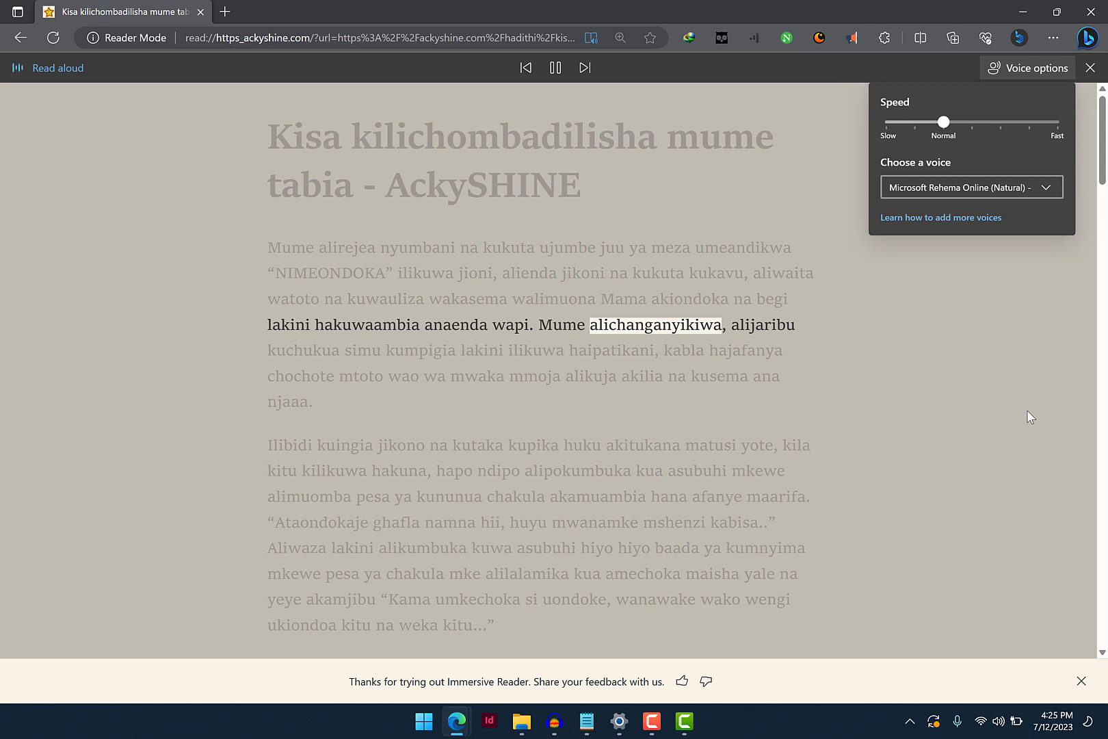
{"action": "key", "text": "Escape"}
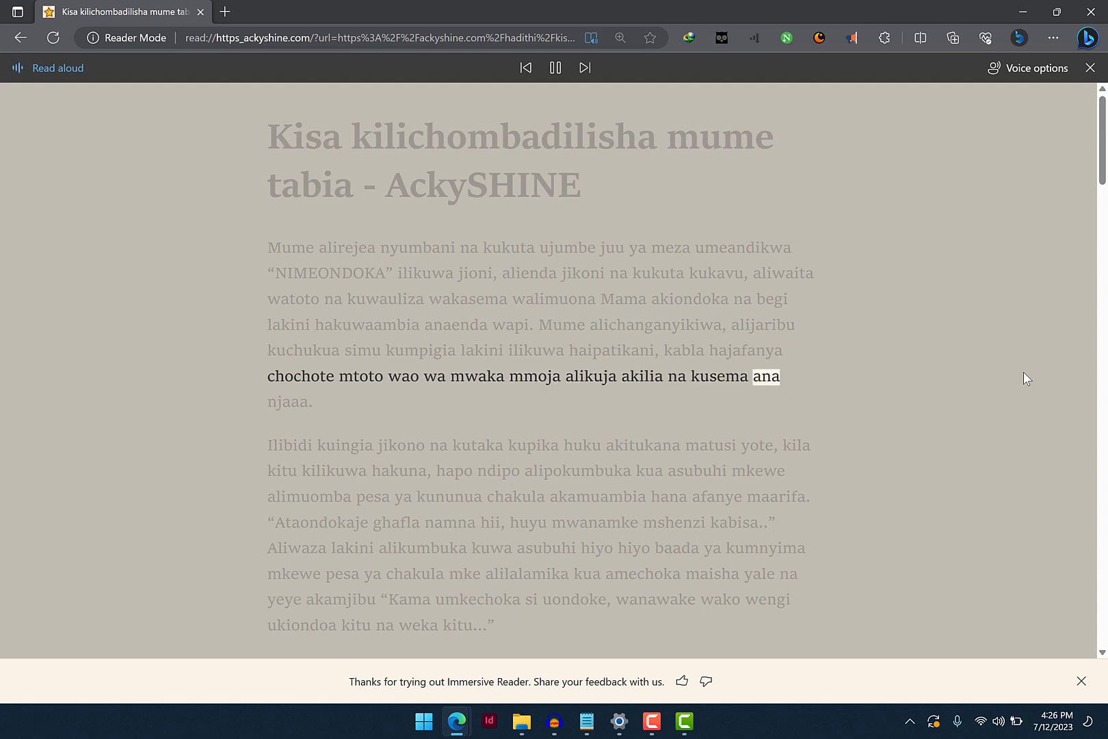
{"action": "left_click", "coordinate": [1034, 71]}
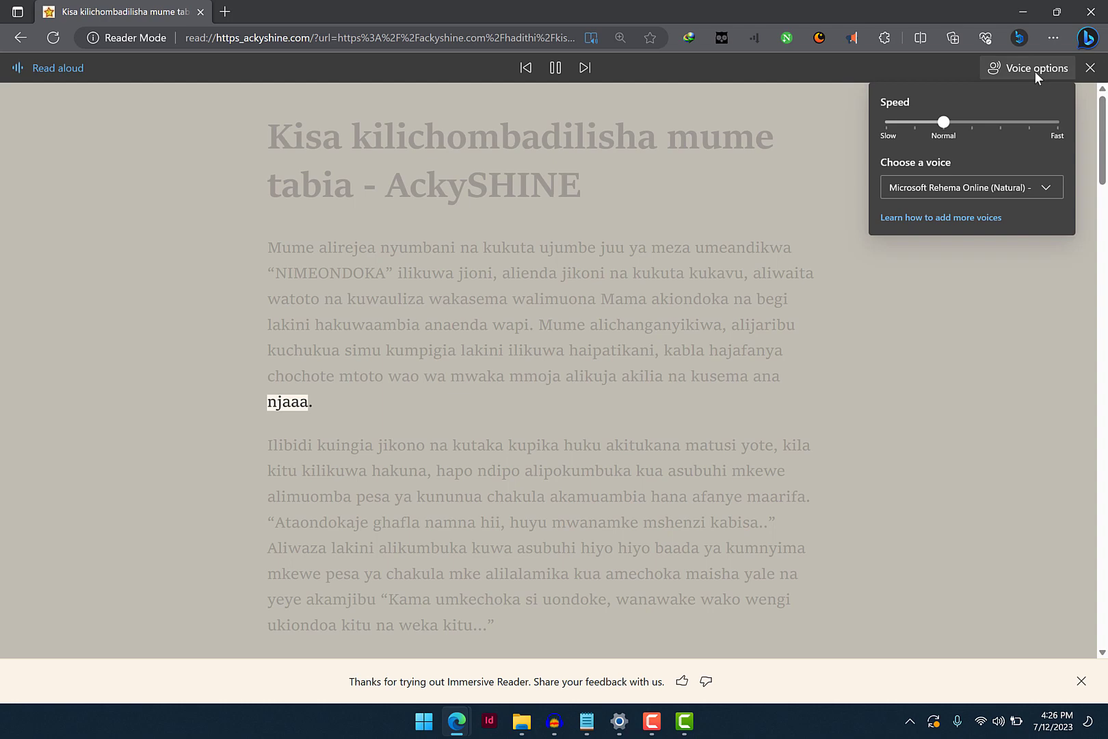
Step: Select Microsoft Daudi Online (Natural), Swahili (Tanzania) as the reading voice
{"action": "left_click", "coordinate": [1057, 191]}
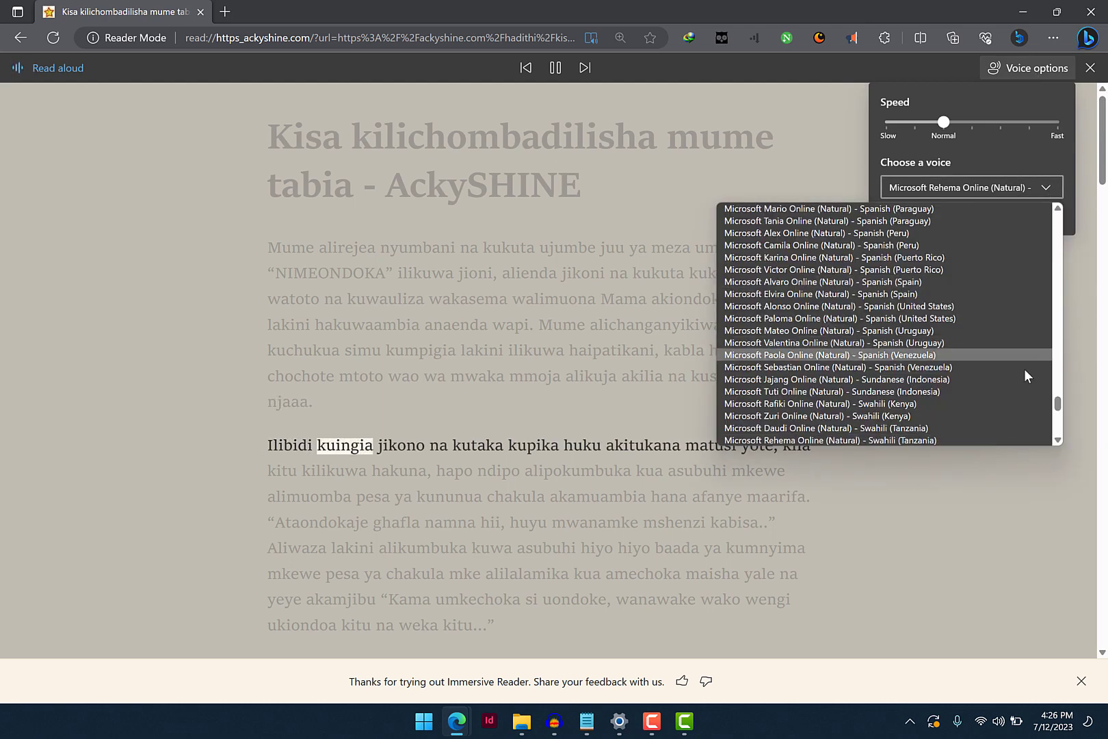
{"action": "left_click", "coordinate": [845, 429]}
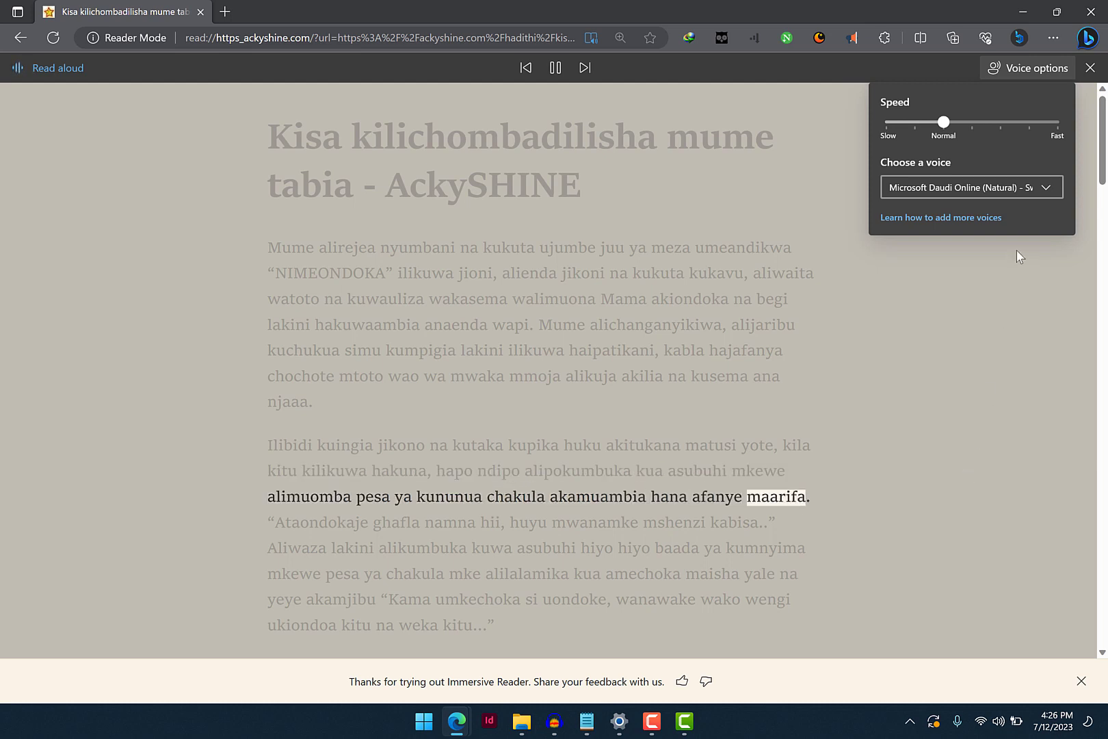
{"action": "left_click", "coordinate": [1047, 194]}
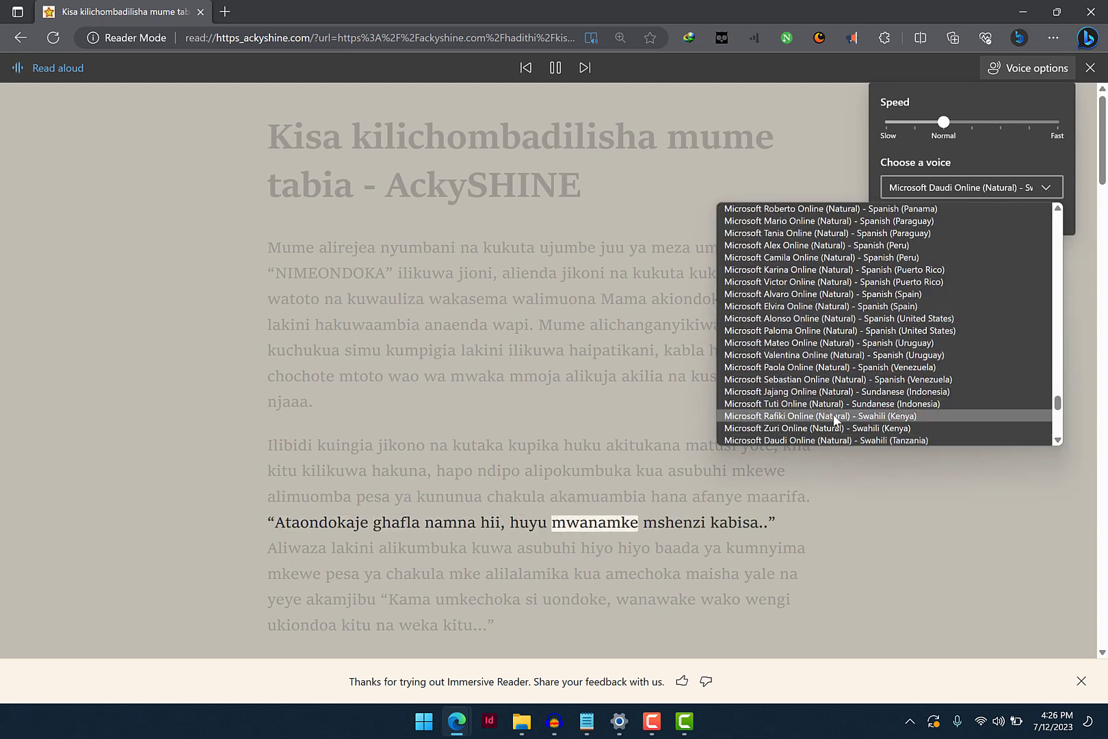
Step: Pick the Microsoft Rafiki Online (Natural) Kenya voice, then pause and close the Read aloud bar
{"action": "left_click", "coordinate": [796, 415]}
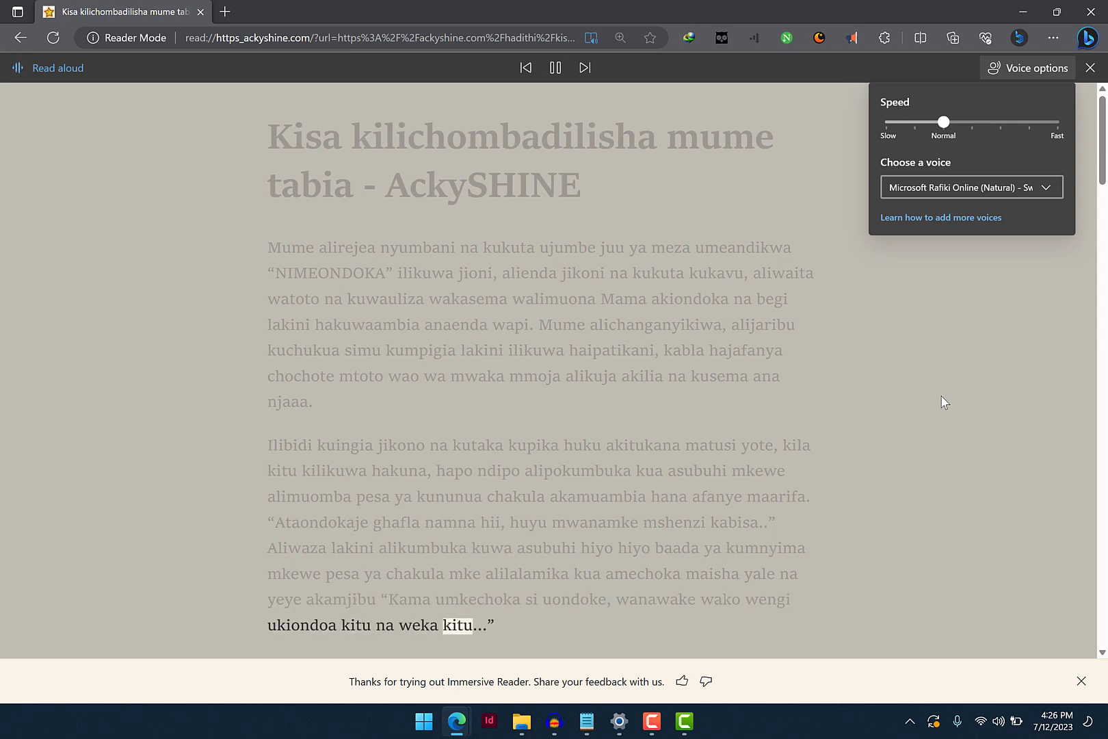
{"action": "left_click", "coordinate": [562, 69]}
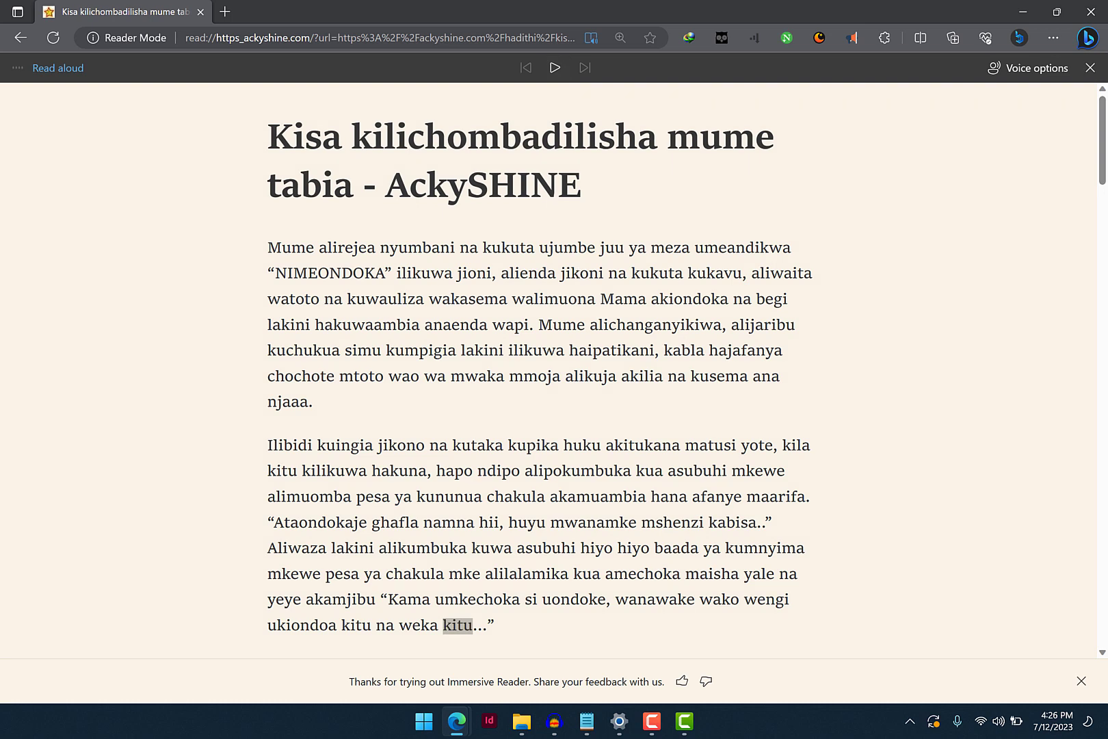
{"action": "left_click", "coordinate": [1090, 69]}
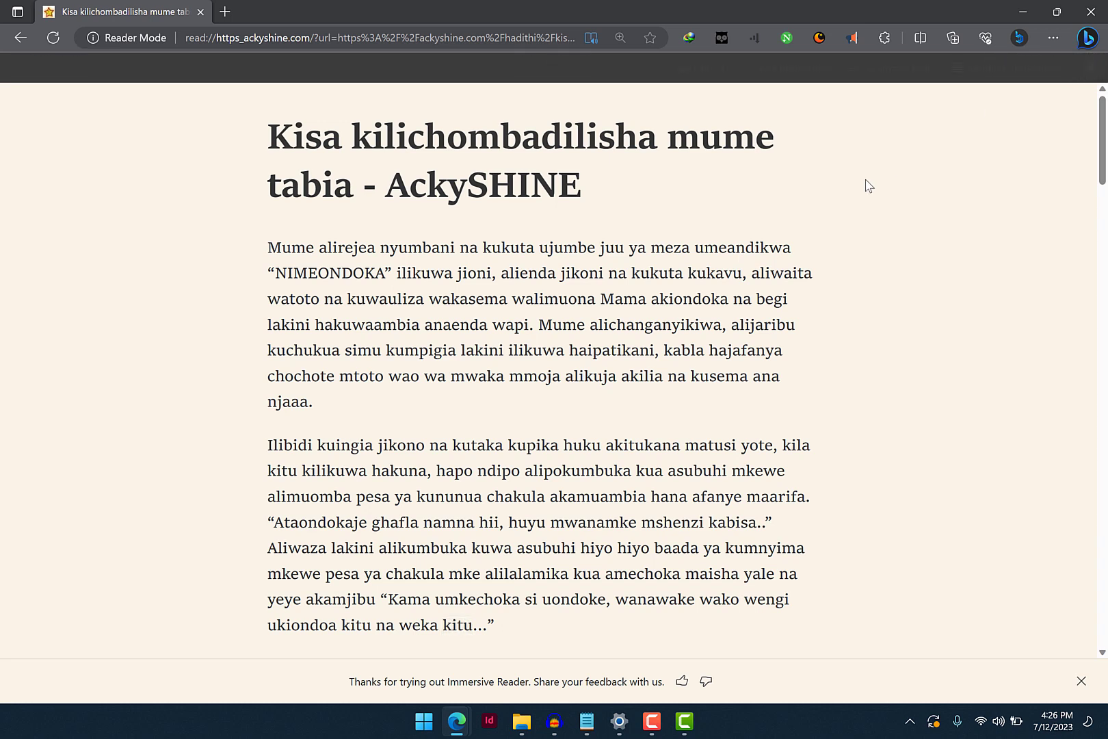